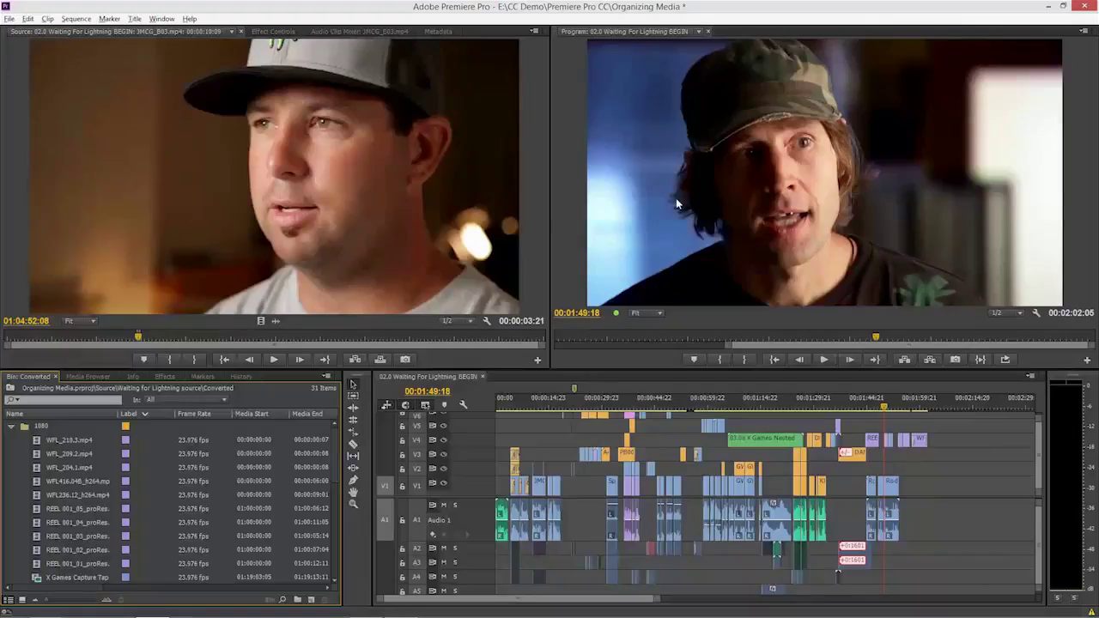
# Open the Playback section of the application Preferences
pyautogui.click(29, 19)
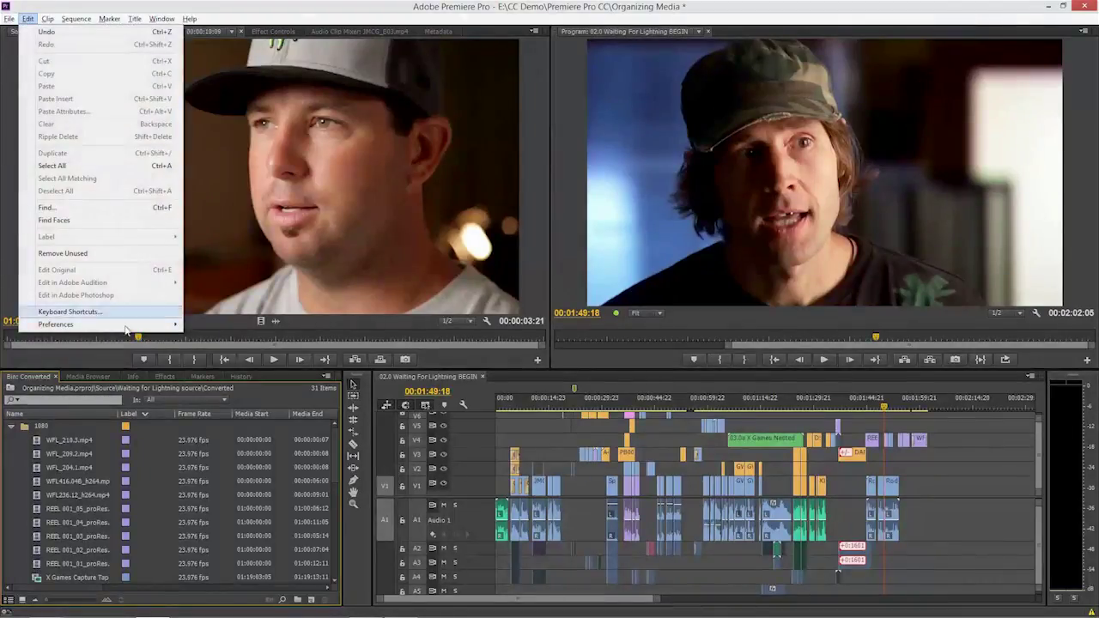
pyautogui.moveTo(146, 331)
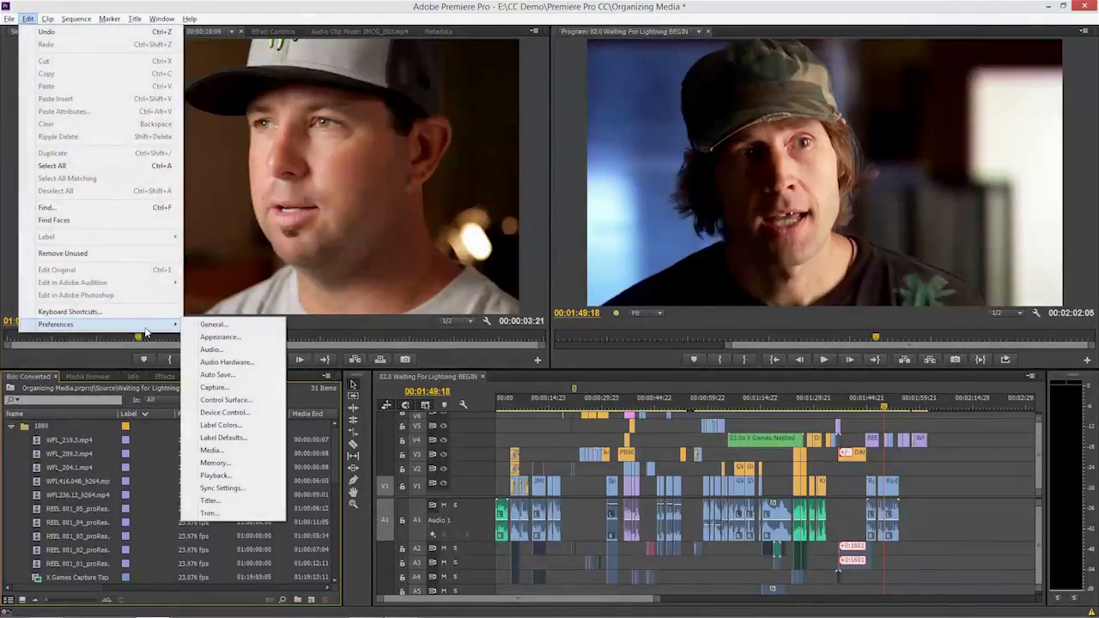
pyautogui.click(245, 474)
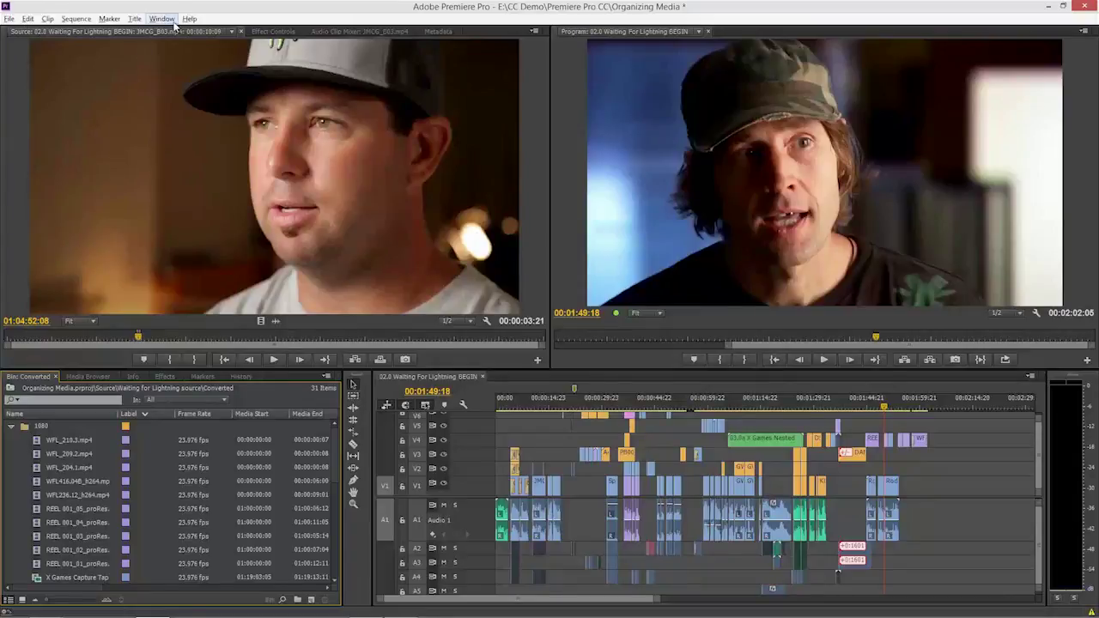
# Open a floating Reference Monitor for the sequence and move it lower on screen
pyautogui.click(162, 19)
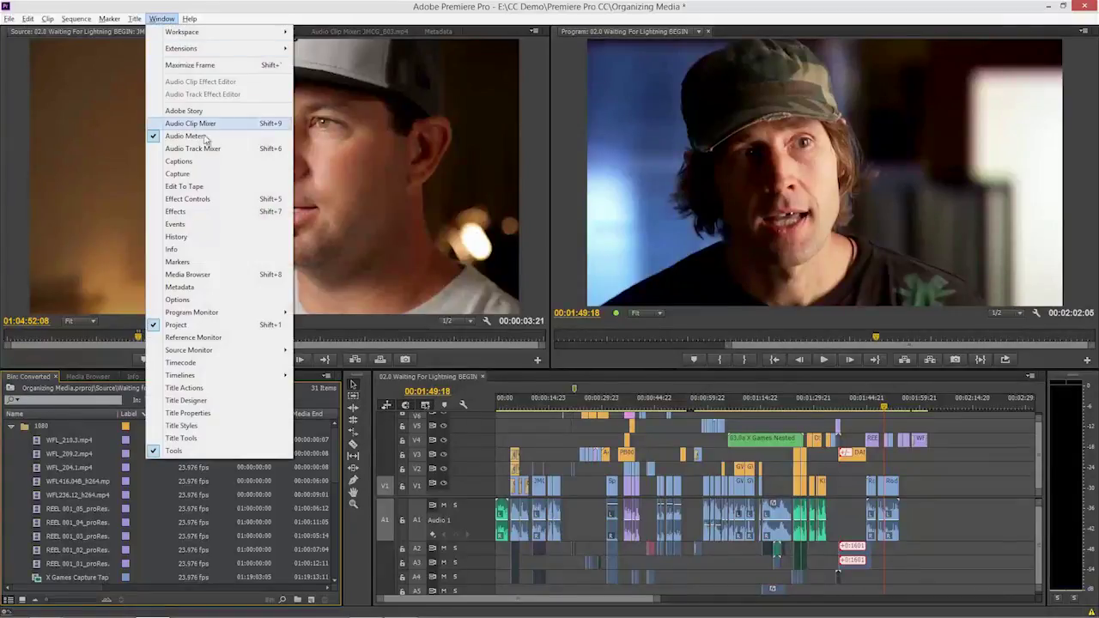
pyautogui.click(230, 337)
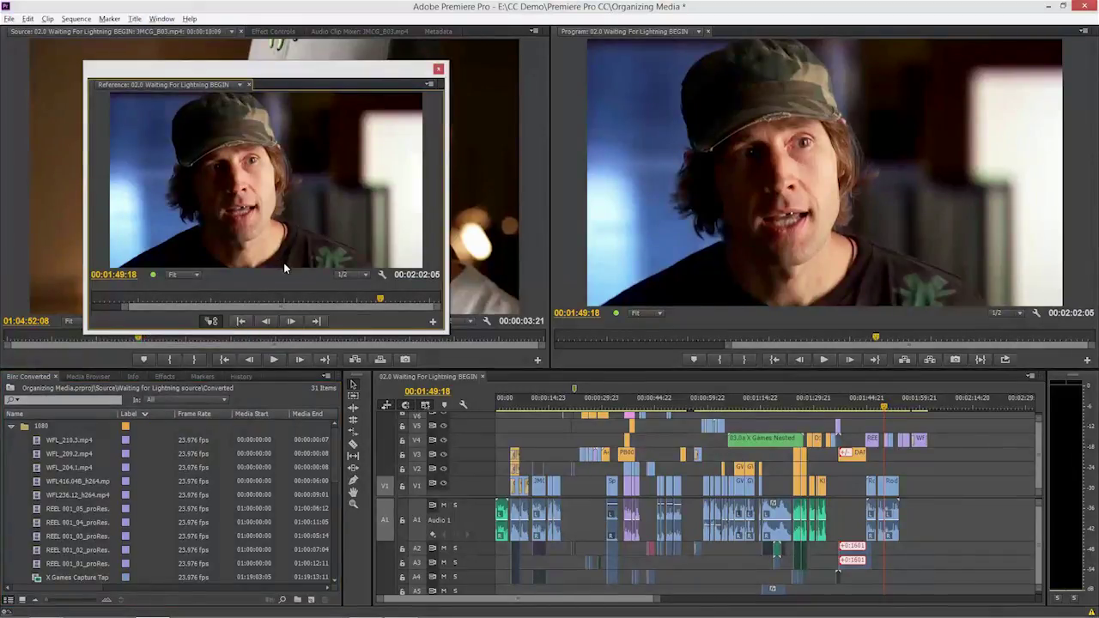
pyautogui.moveTo(789, 335)
pyautogui.mouseDown()
pyautogui.moveTo(774, 340)
pyautogui.moveTo(805, 339)
pyautogui.mouseUp()
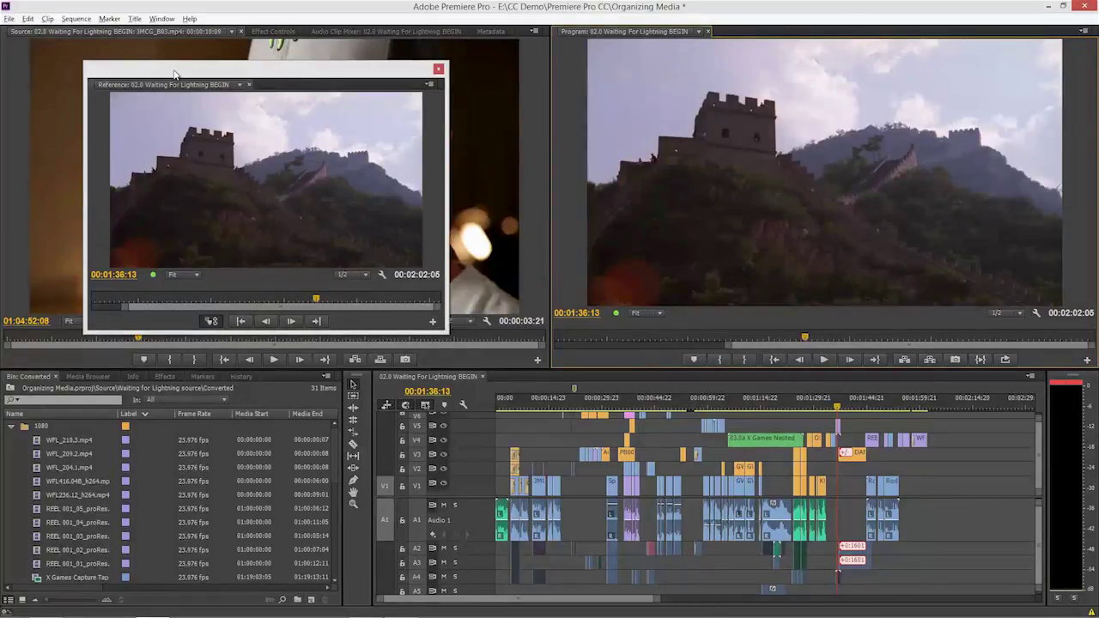
pyautogui.moveTo(174, 74); pyautogui.dragTo(301, 108)
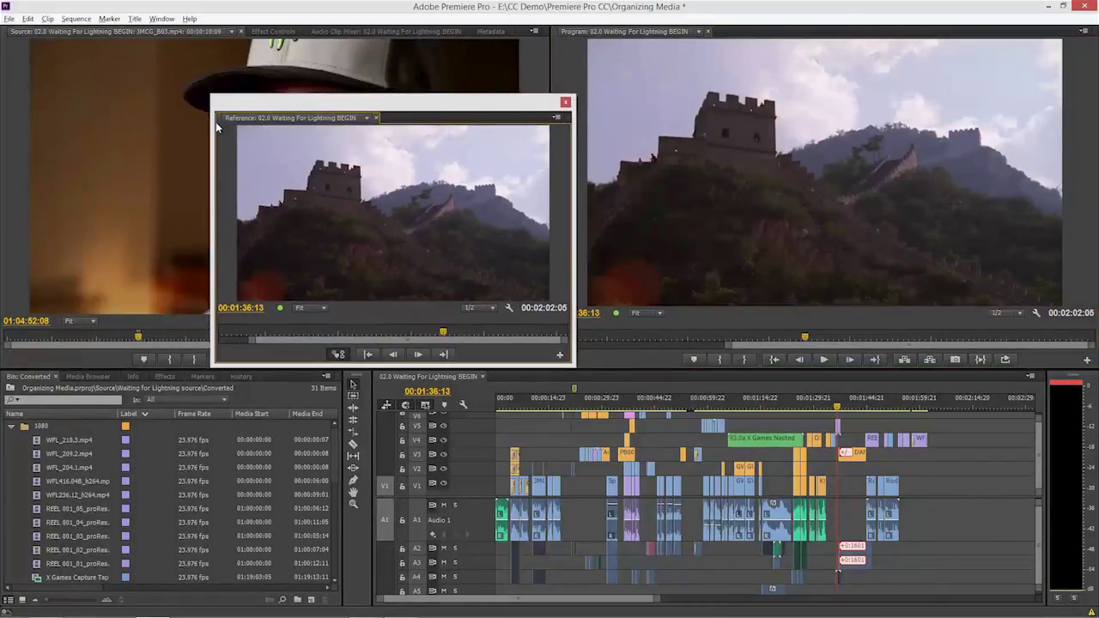
pyautogui.moveTo(218, 120); pyautogui.dragTo(207, 365)
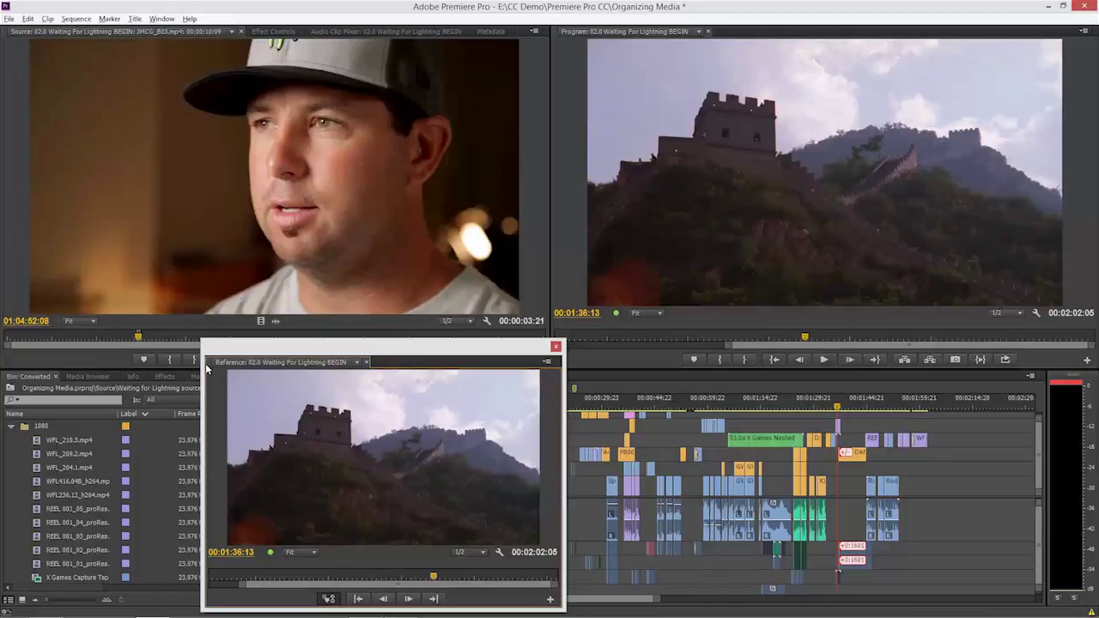
# Dock the Reference Monitor beside the Source monitor, then scrub the Program to 00:01:46:09
pyautogui.moveTo(230, 346); pyautogui.dragTo(212, 166)
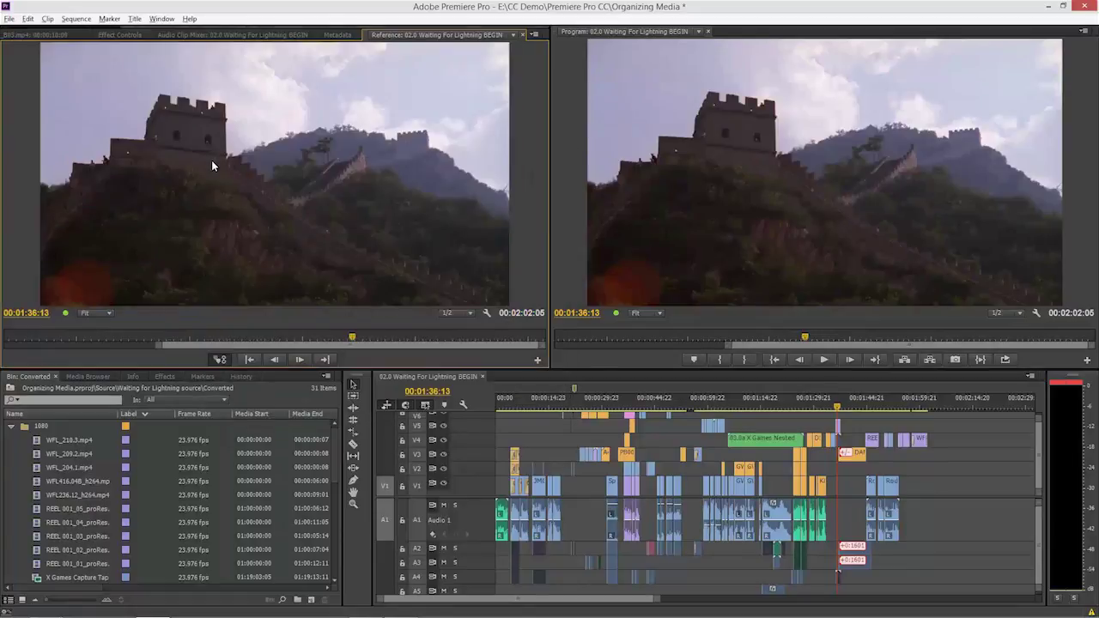
pyautogui.moveTo(781, 340); pyautogui.dragTo(859, 344)
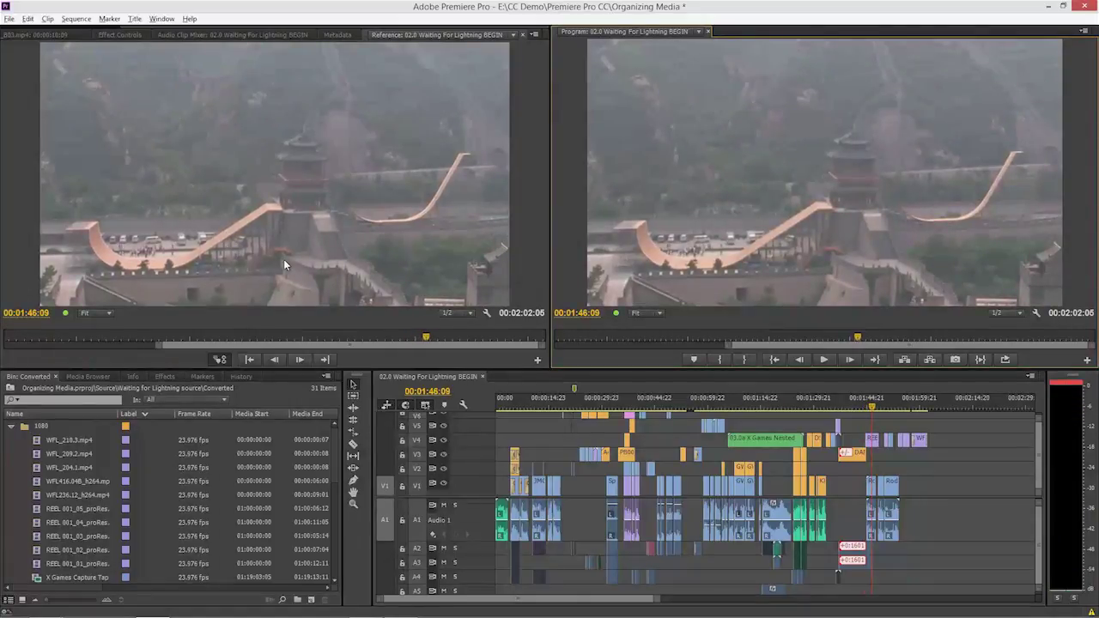
# Turn off Gang to Program Monitor, scrub both monitors separately, and briefly play the Program
pyautogui.click(216, 364)
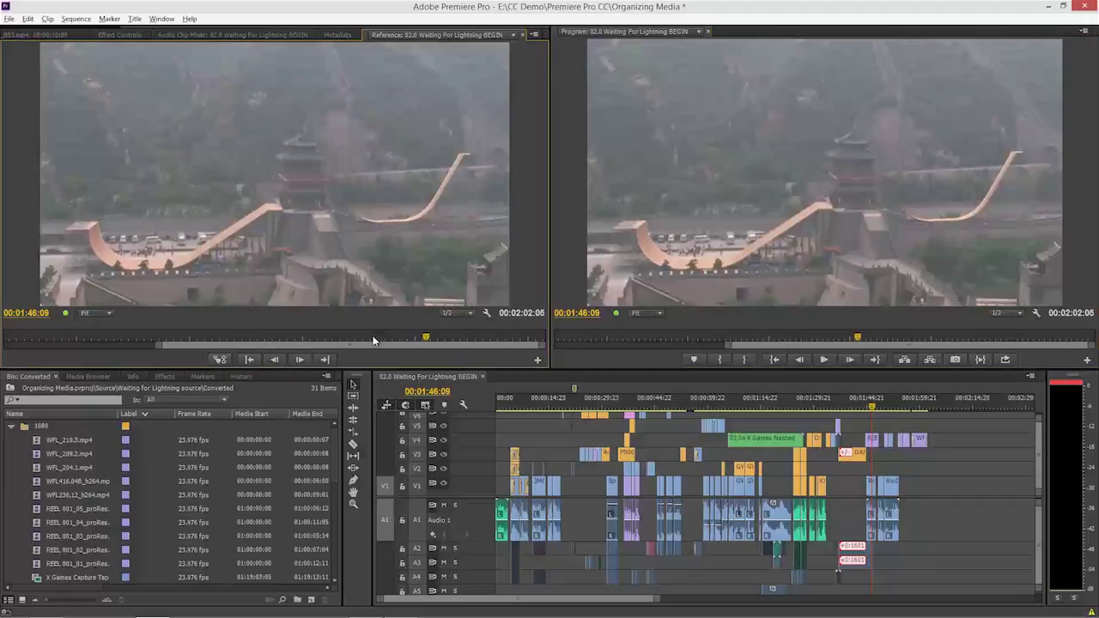
pyautogui.moveTo(427, 337); pyautogui.dragTo(347, 337)
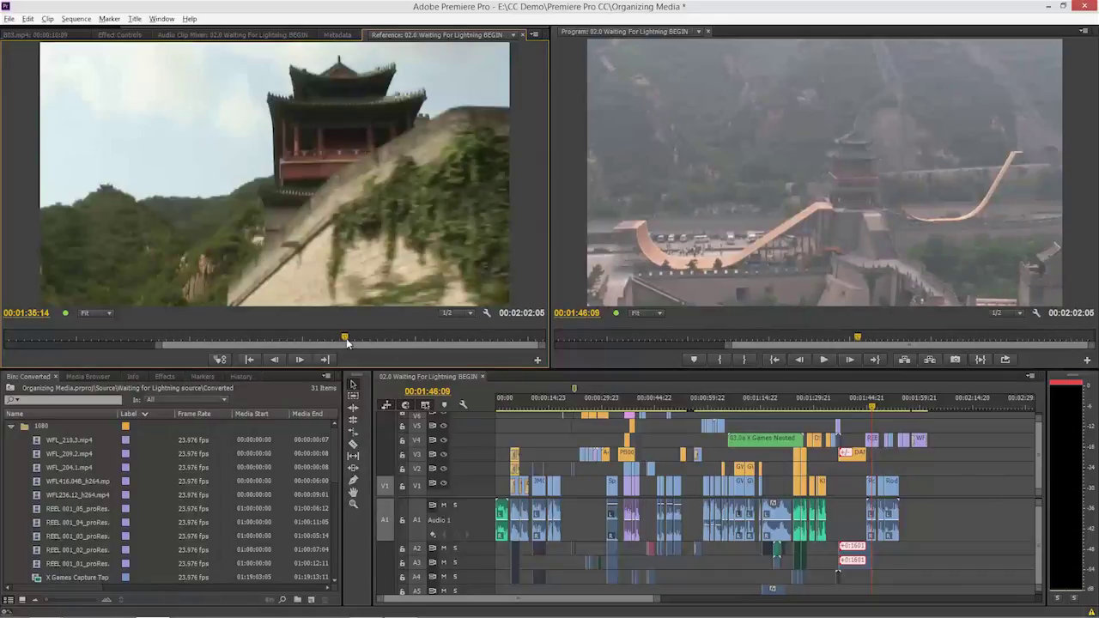
pyautogui.moveTo(343, 338); pyautogui.dragTo(366, 338)
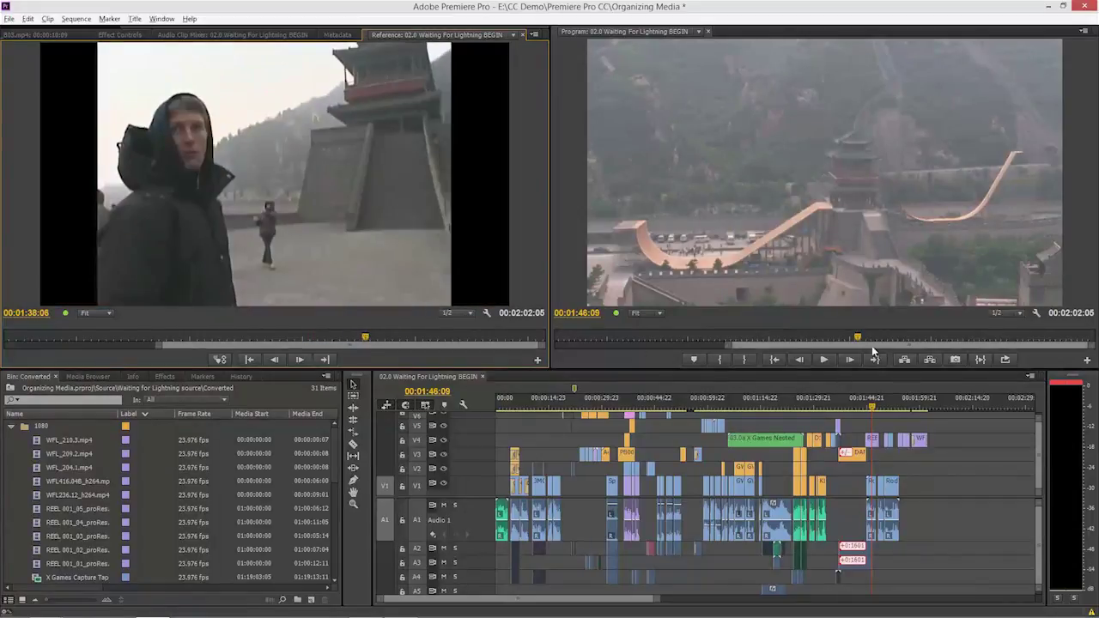
pyautogui.moveTo(867, 339); pyautogui.dragTo(841, 338)
pyautogui.click(823, 360)
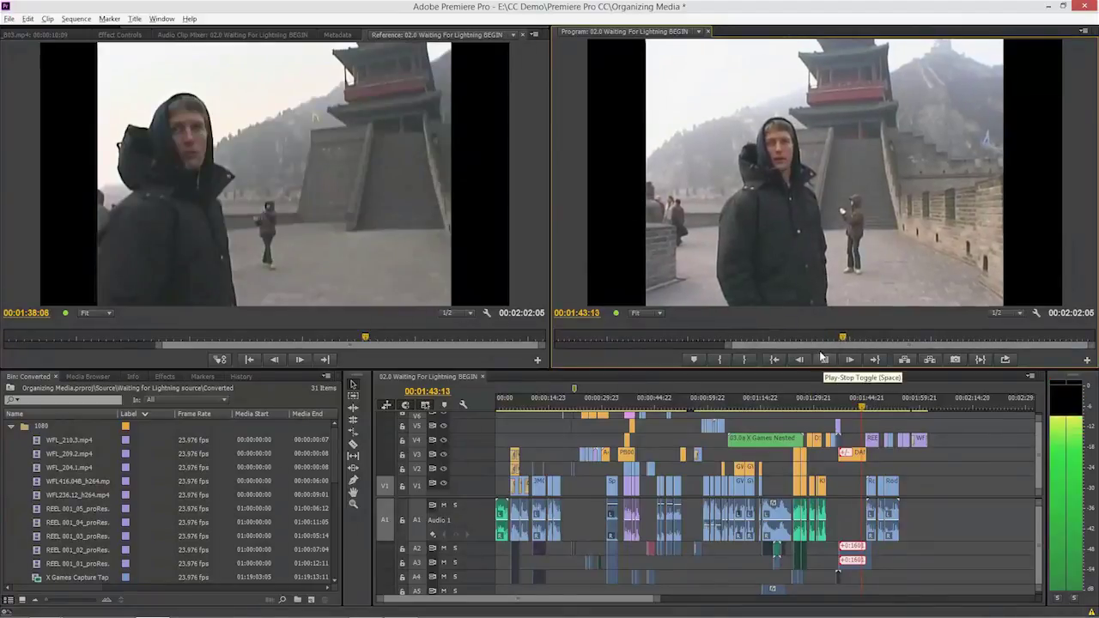
pyautogui.click(822, 359)
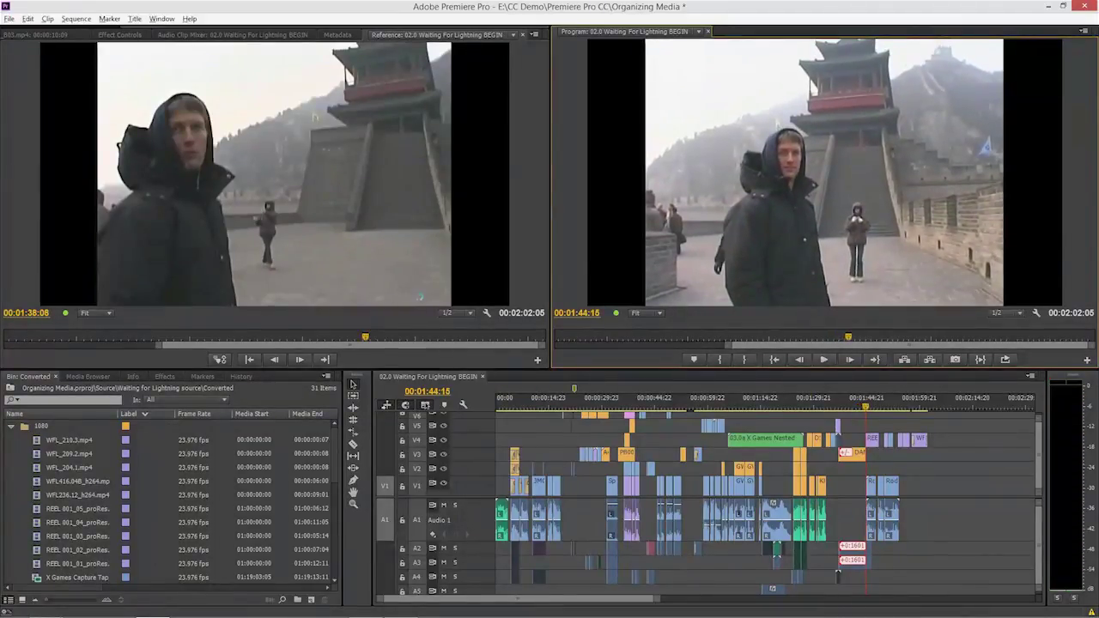
# Step the Reference Monitor by frames and edit points to park it at 00:01:42:23
pyautogui.click(299, 360)
pyautogui.click(299, 360)
pyautogui.click(299, 360)
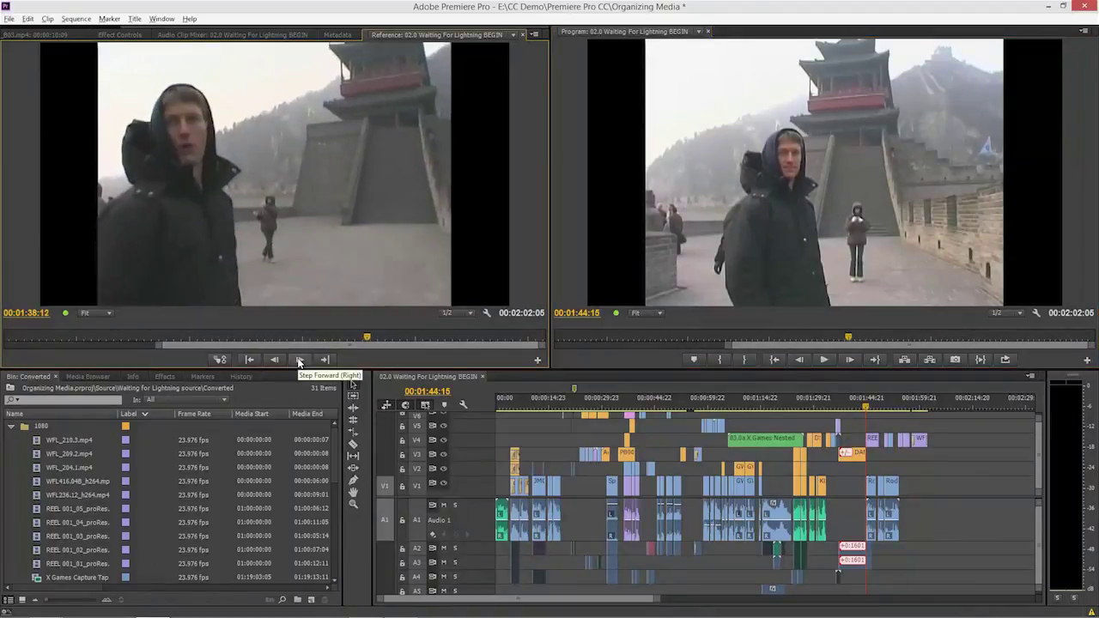
pyautogui.click(299, 359)
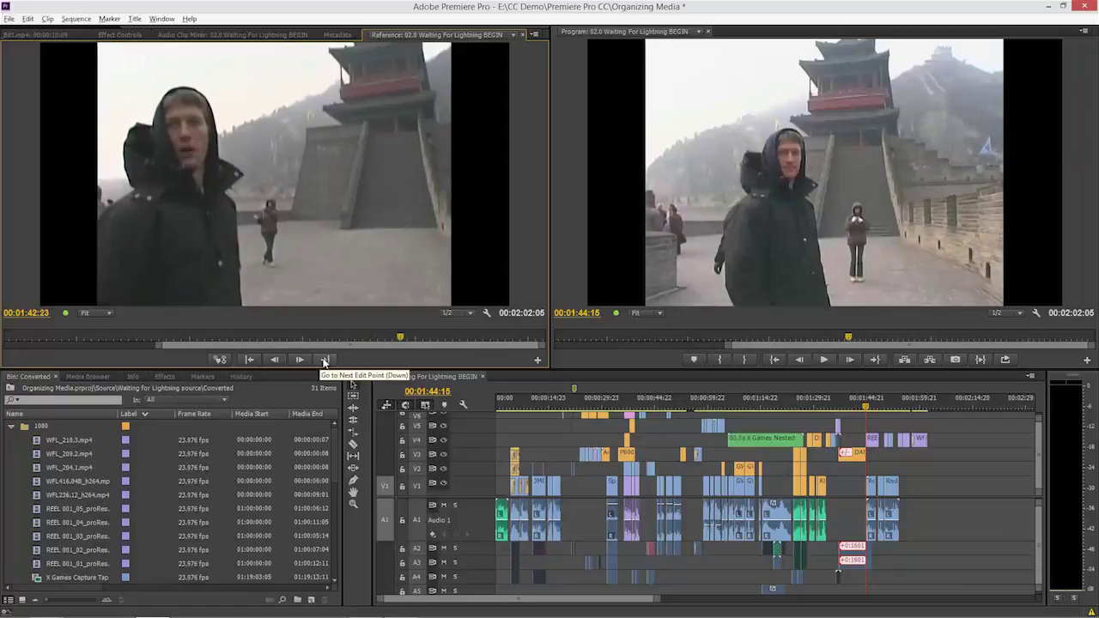
pyautogui.click(249, 359)
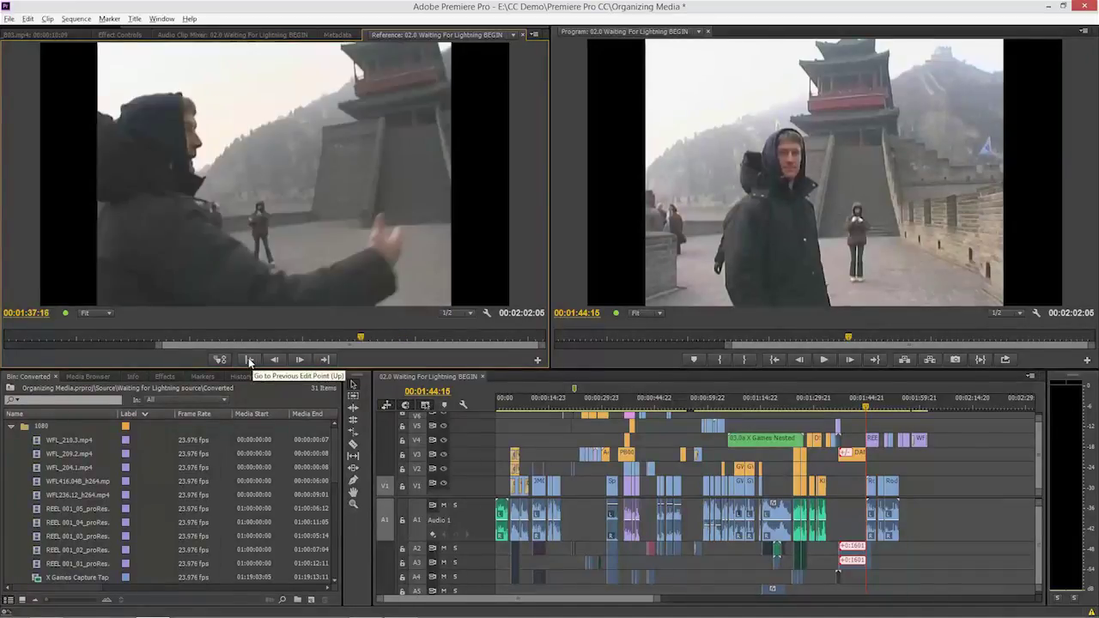
pyautogui.click(249, 360)
pyautogui.click(325, 360)
pyautogui.click(326, 360)
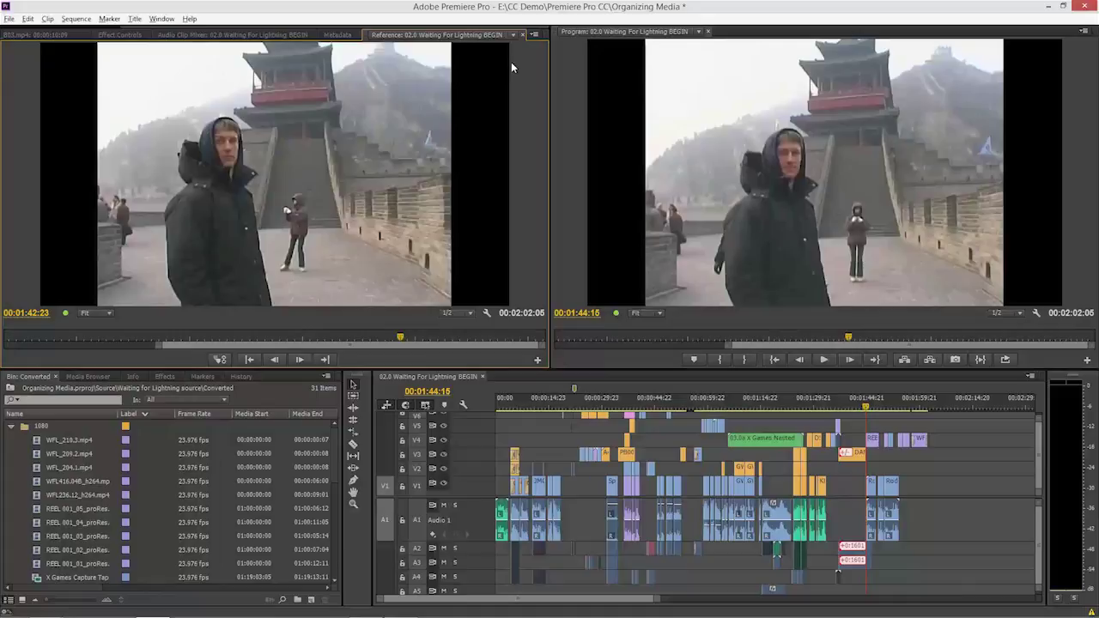
# Set the Reference Monitor to display All Scopes
pyautogui.click(534, 35)
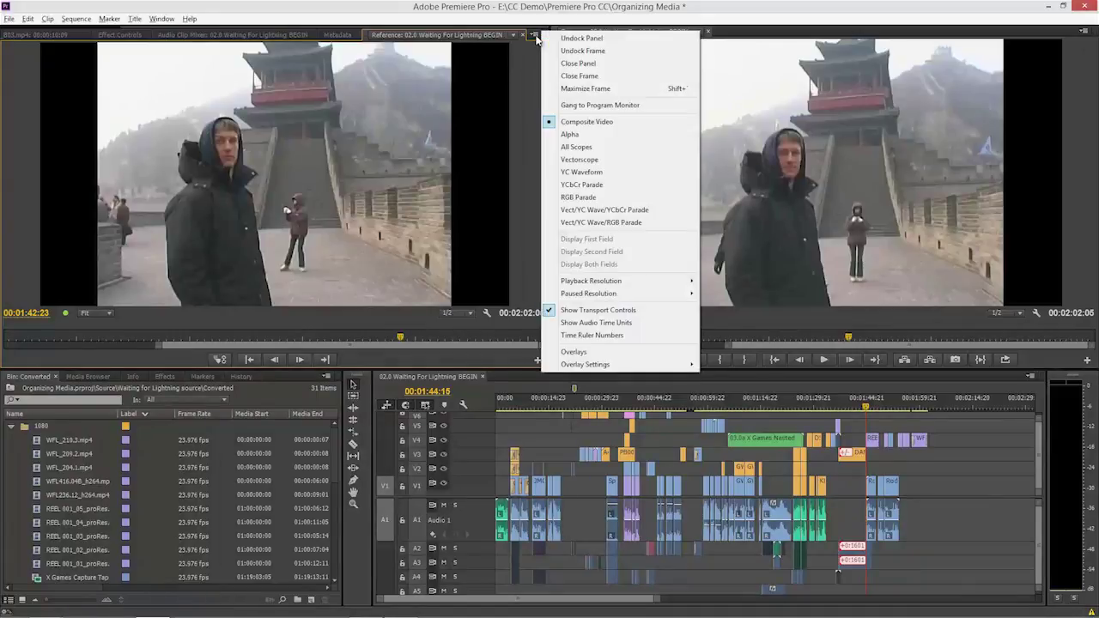
pyautogui.click(536, 37)
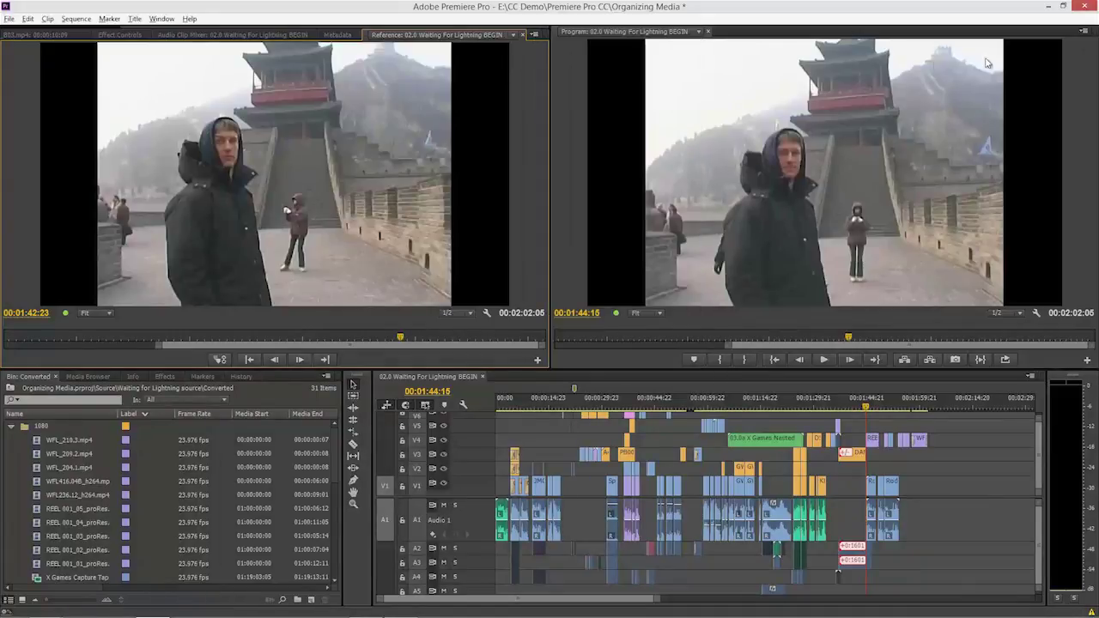
pyautogui.click(1083, 33)
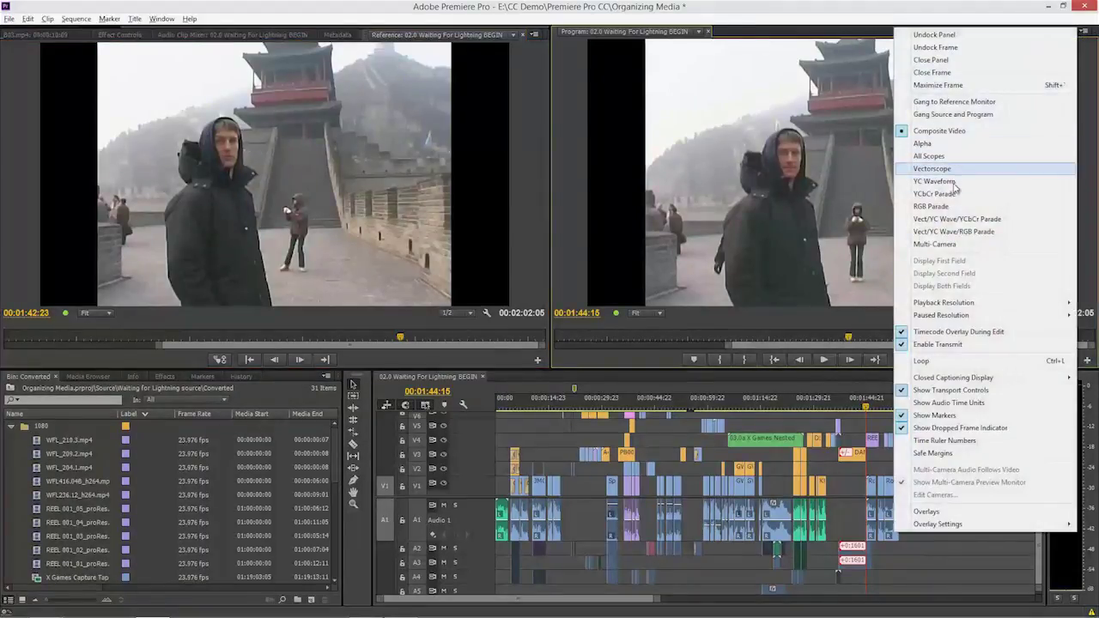
pyautogui.click(560, 108)
pyautogui.click(534, 34)
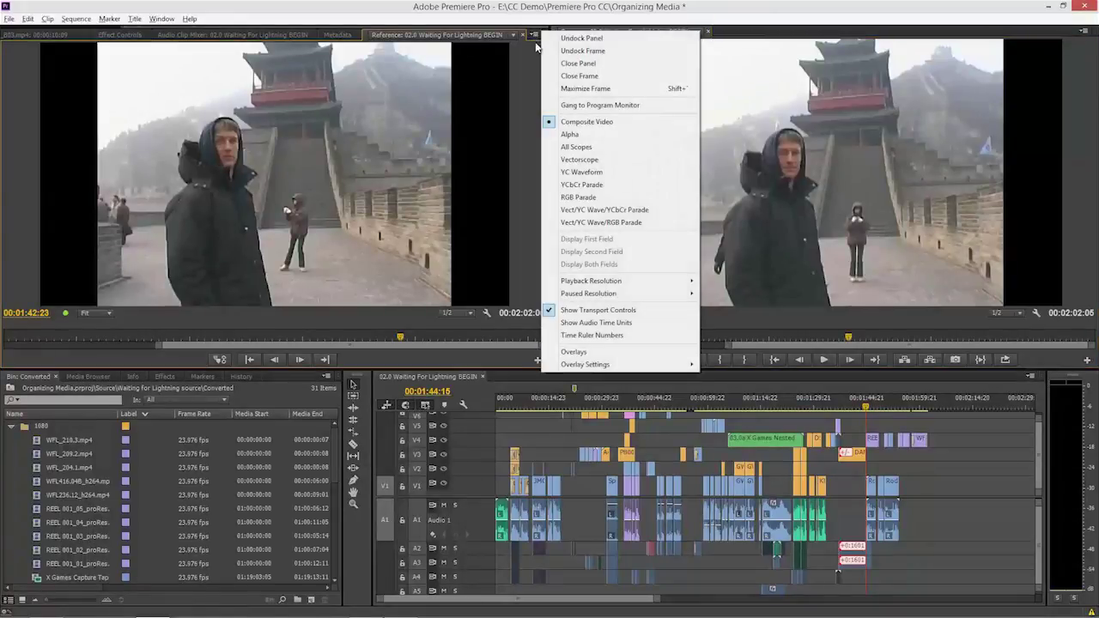
pyautogui.click(591, 147)
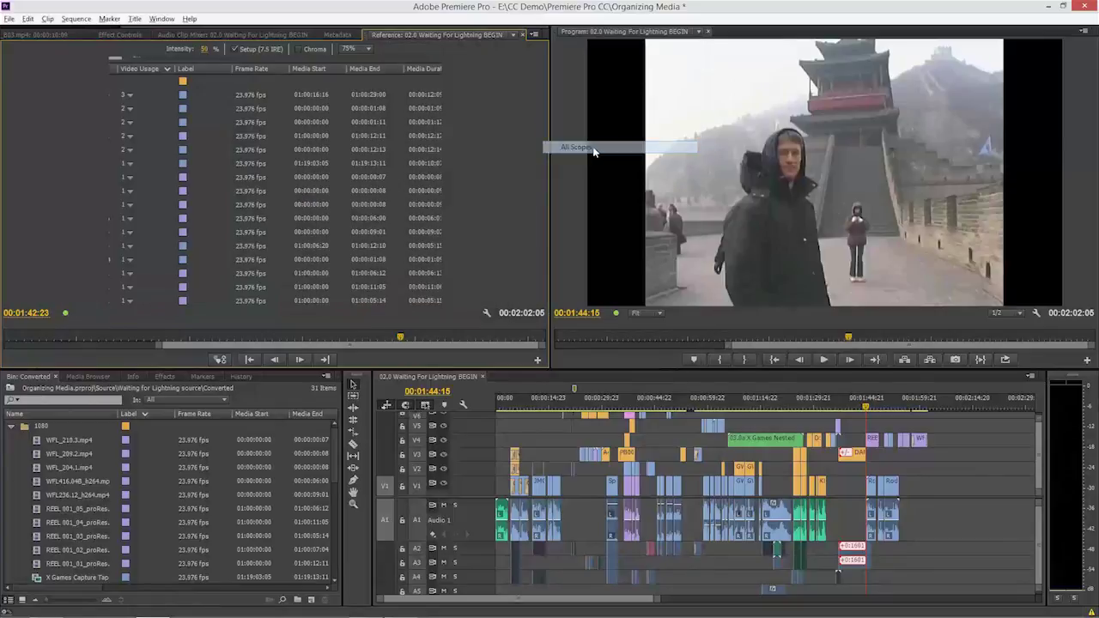
# Play and stop the sequence against the scopes, ending at 00:01:41:17
pyautogui.click(825, 360)
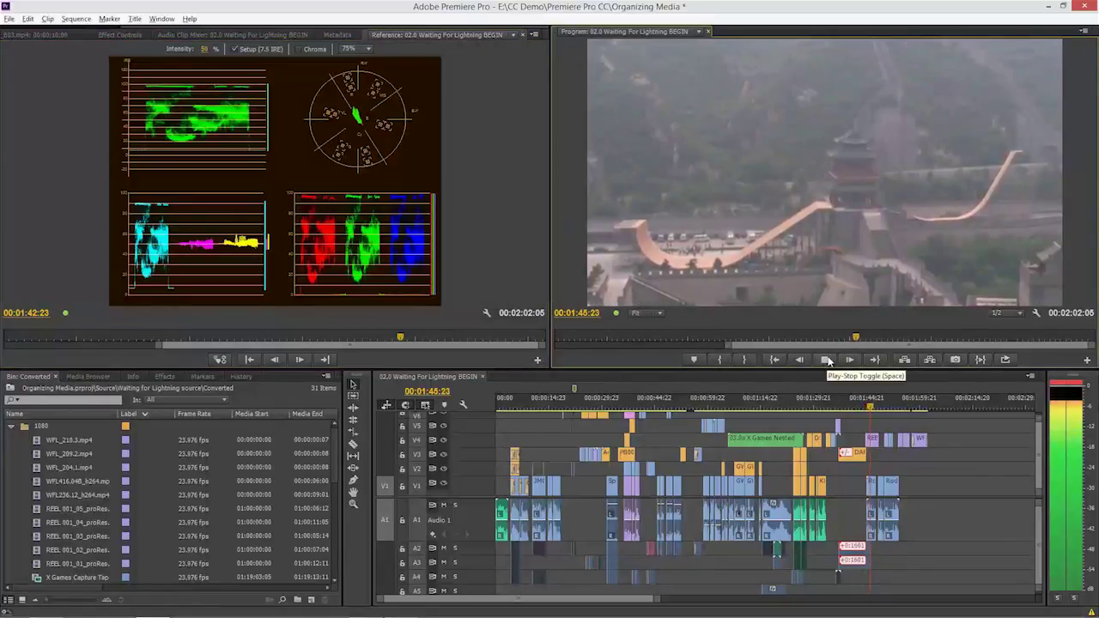
pyautogui.click(826, 360)
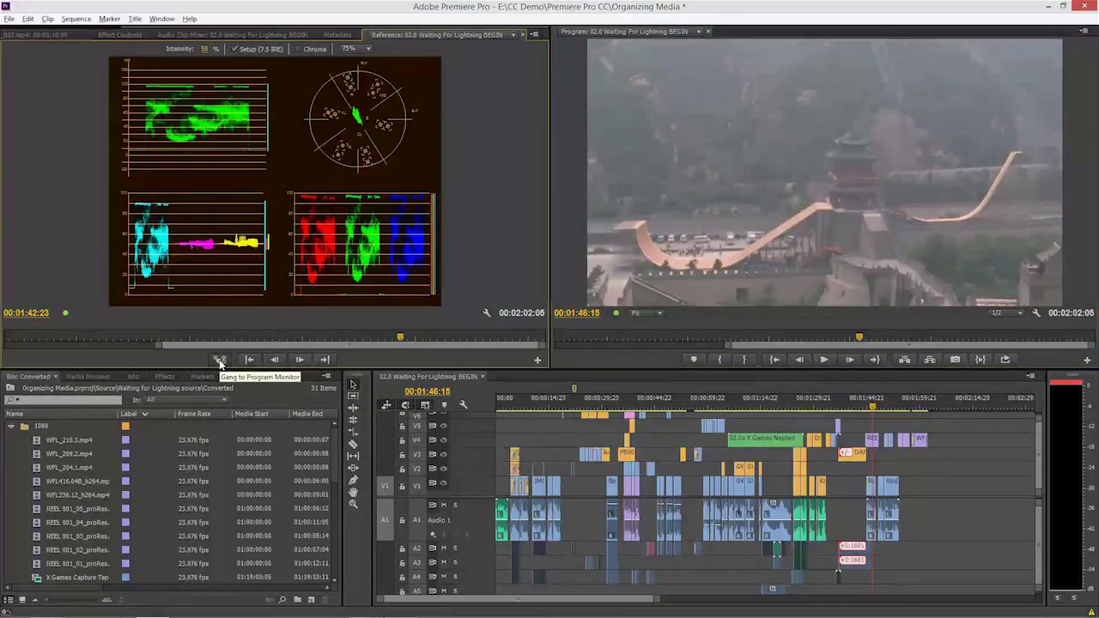
pyautogui.click(829, 361)
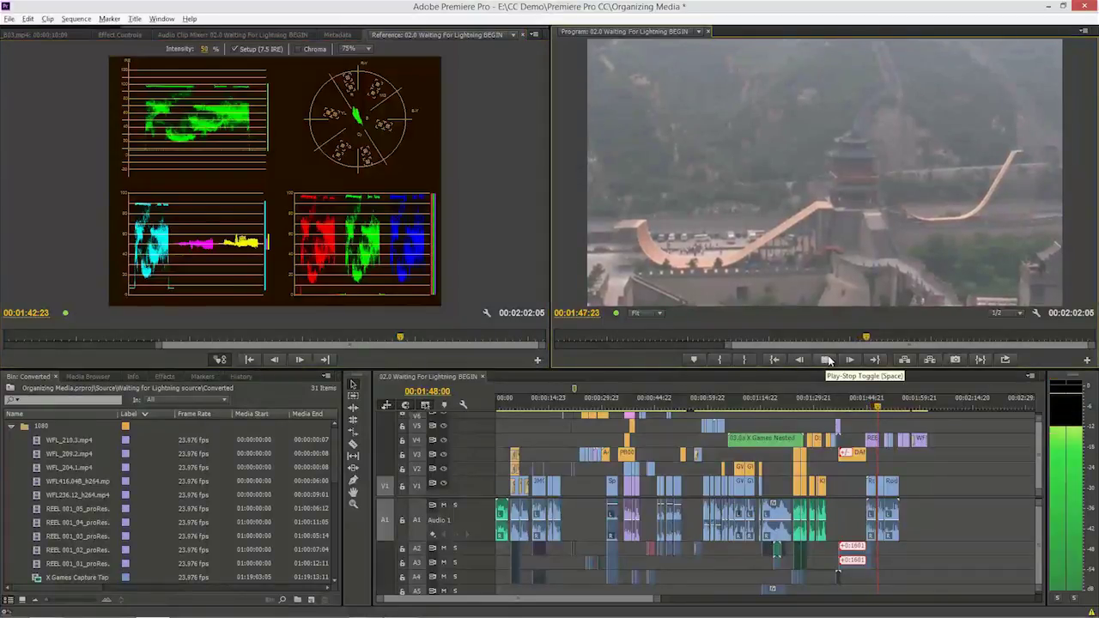
pyautogui.moveTo(866, 337); pyautogui.dragTo(831, 339)
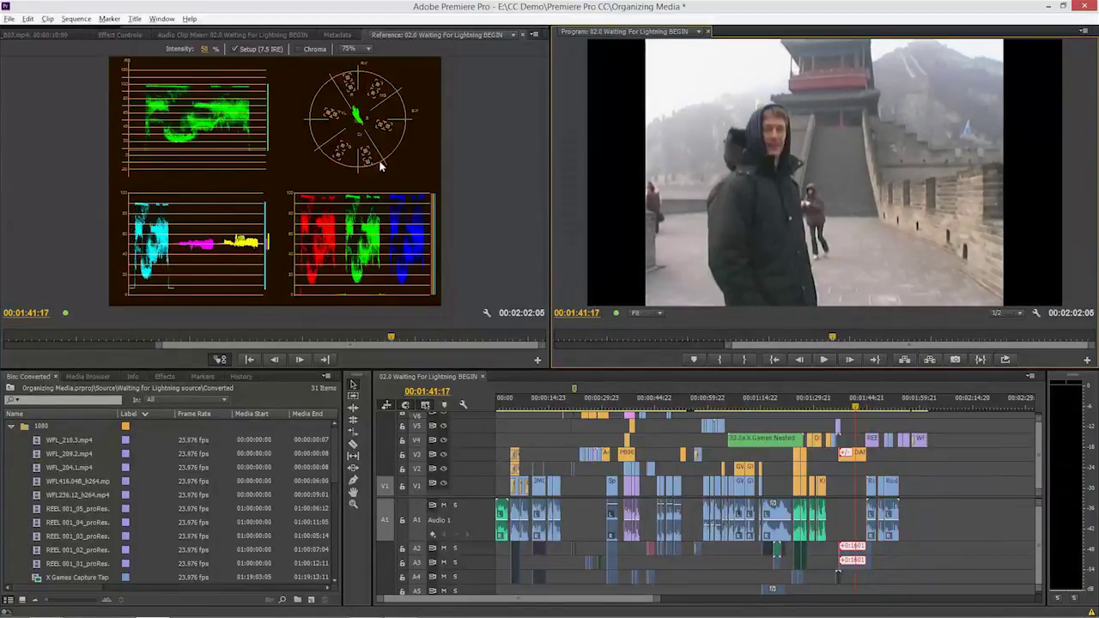
# Show only the RGB Parade in the Reference Monitor and scrub through shots
pyautogui.click(533, 35)
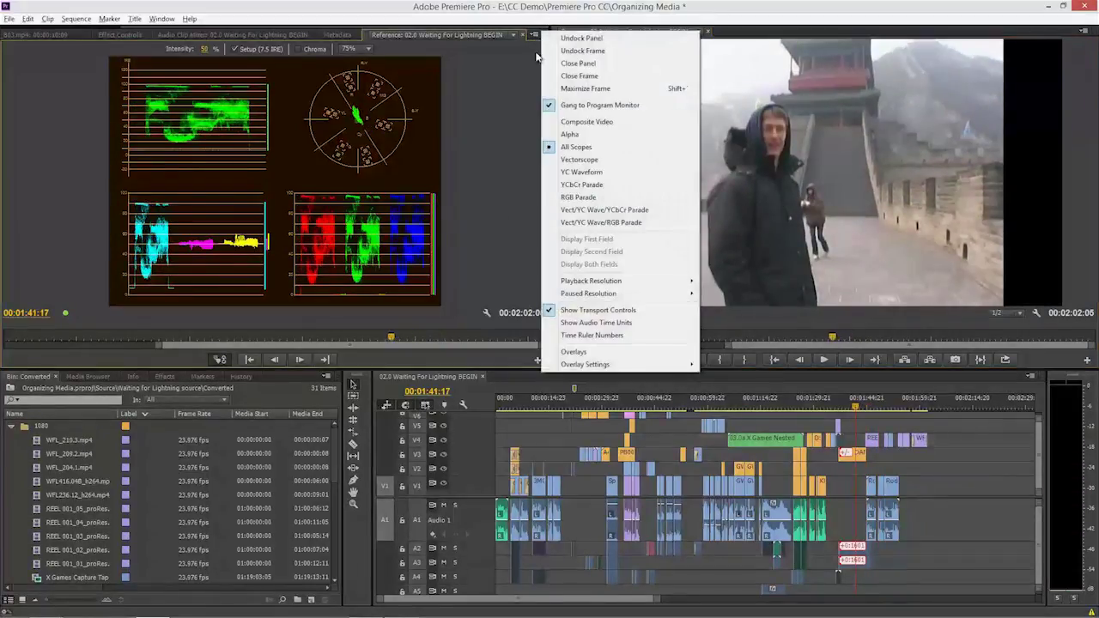
pyautogui.click(604, 200)
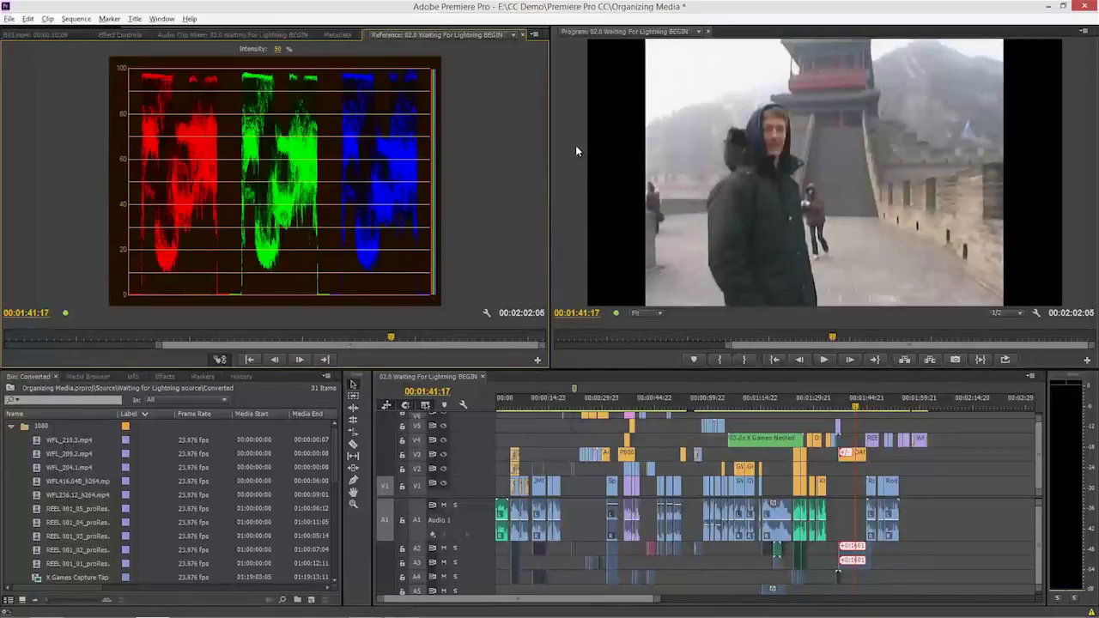
pyautogui.moveTo(830, 337); pyautogui.dragTo(812, 337)
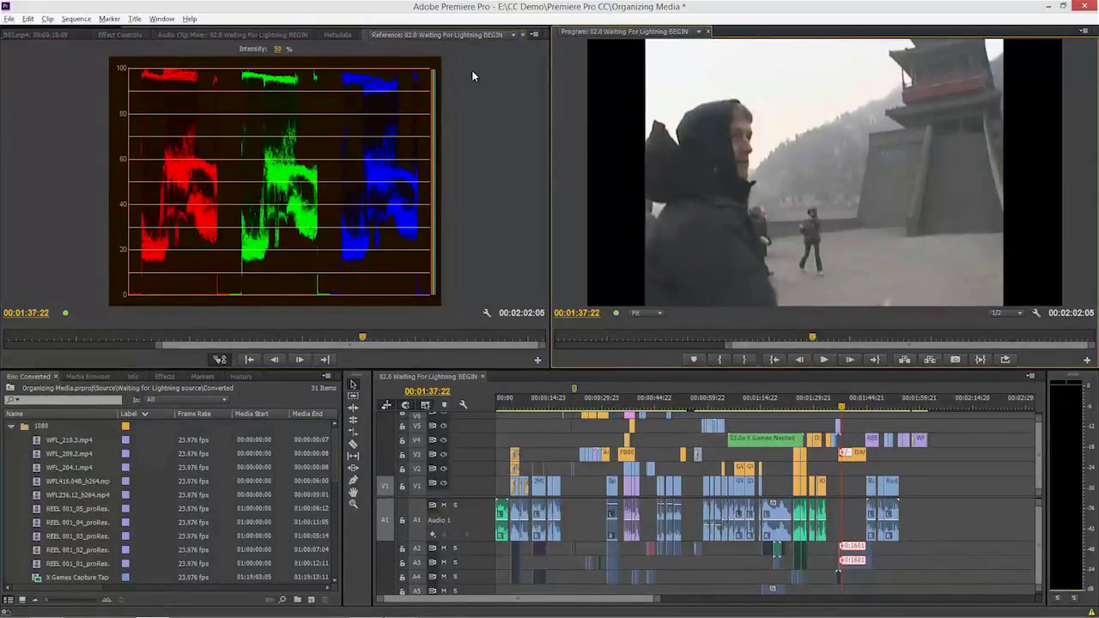
# Switch the Reference Monitor display to Vect/YC Wave/RGB Parade
pyautogui.click(534, 36)
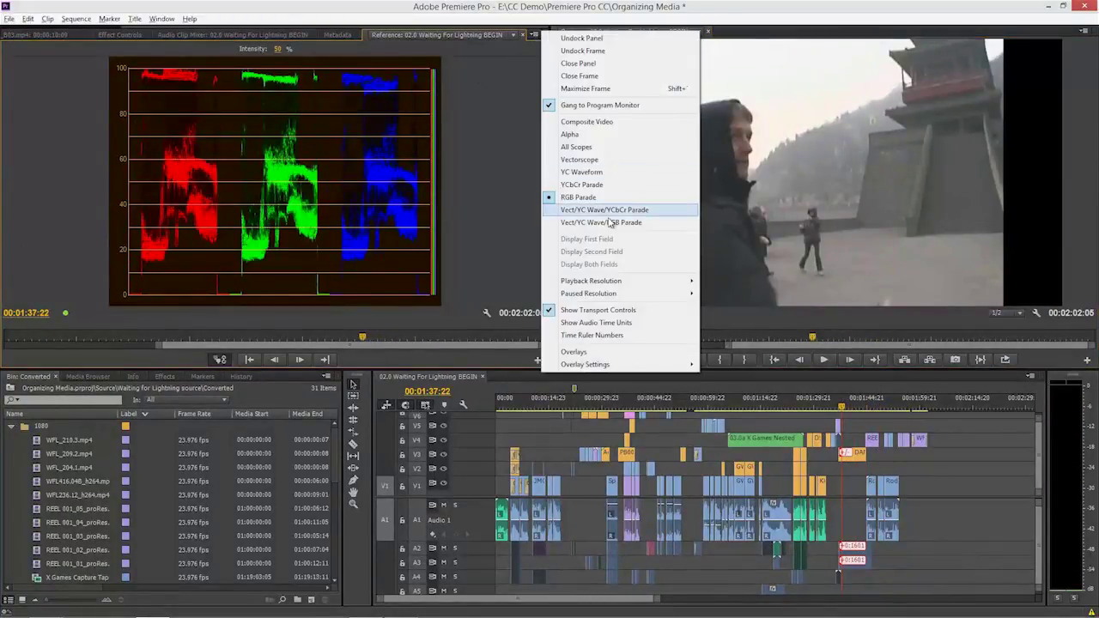
pyautogui.click(601, 223)
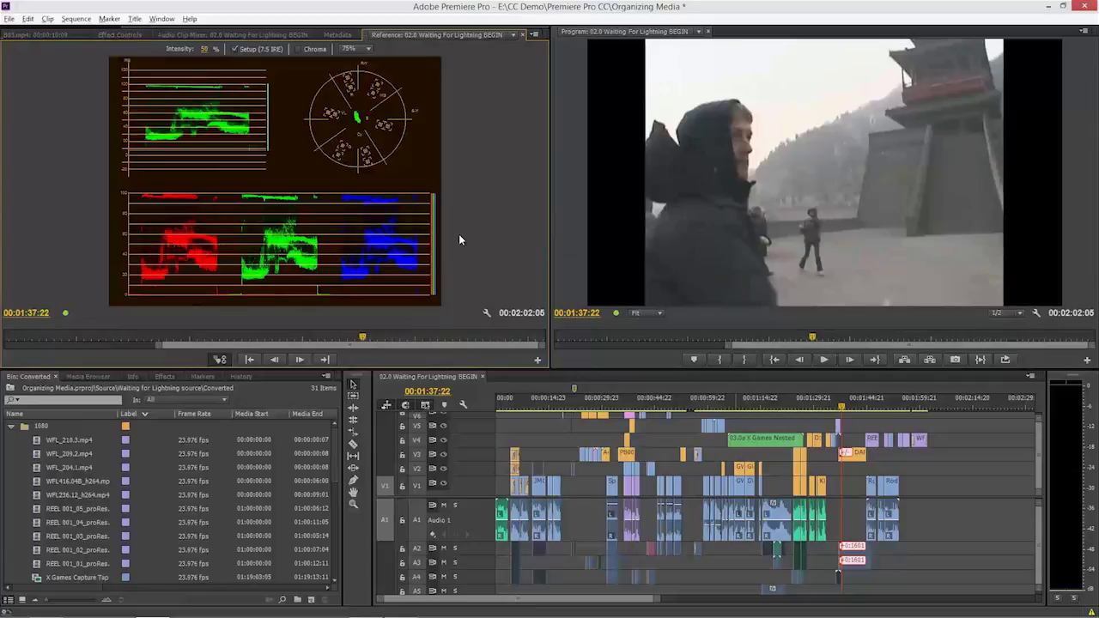
pyautogui.click(170, 20)
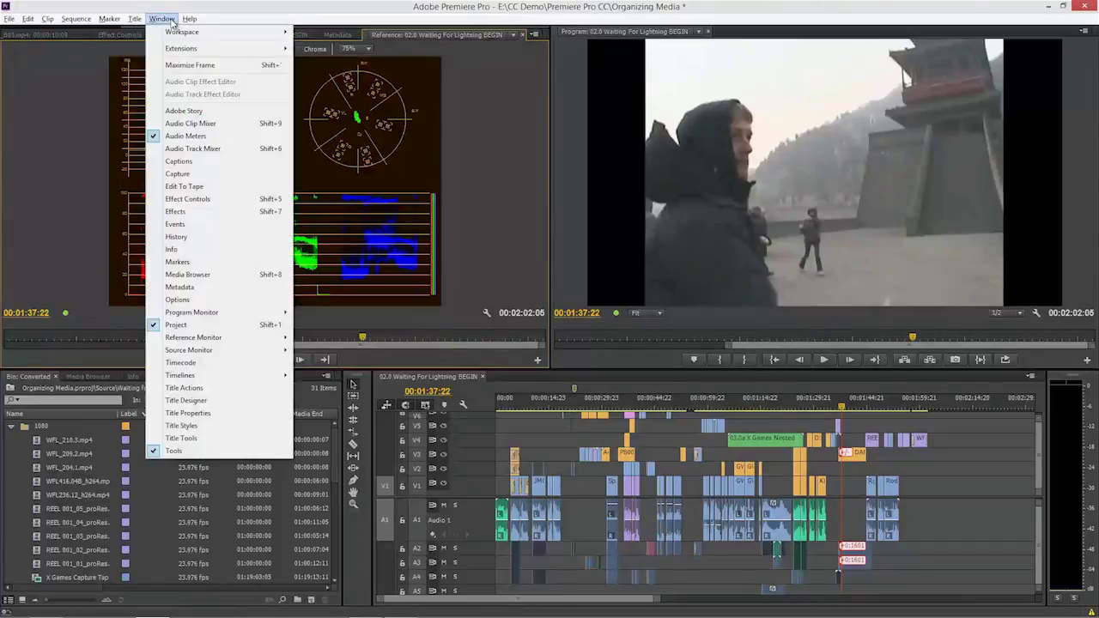
# Switch to the Color Correction workspace, with the Reference Monitor back on Vect/YC Wave/RGB Parade
pyautogui.moveTo(181, 33)
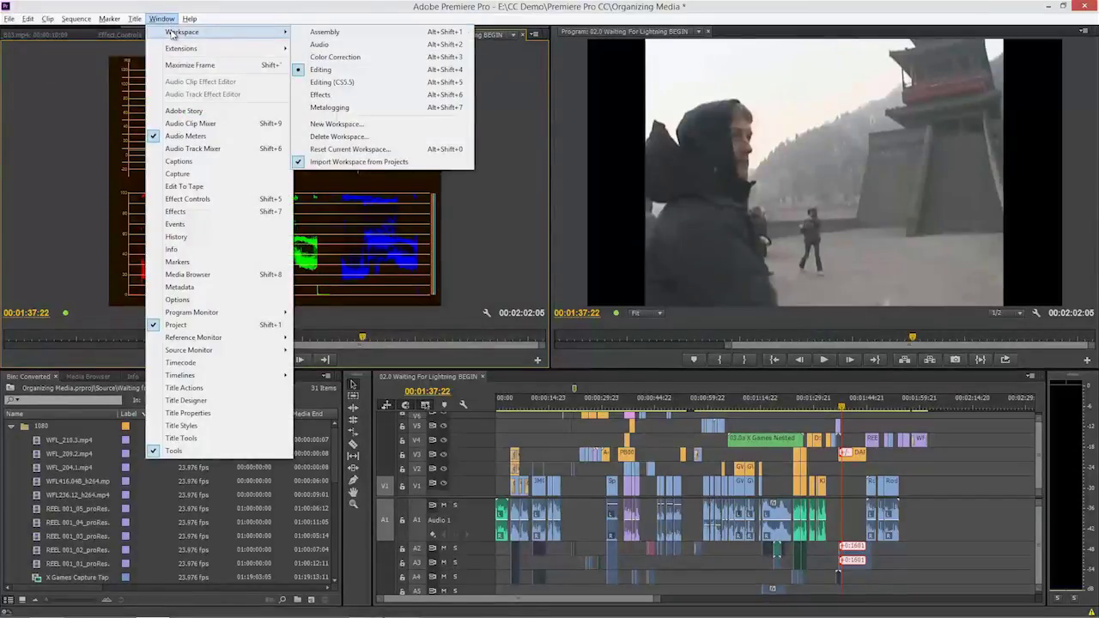
pyautogui.click(389, 60)
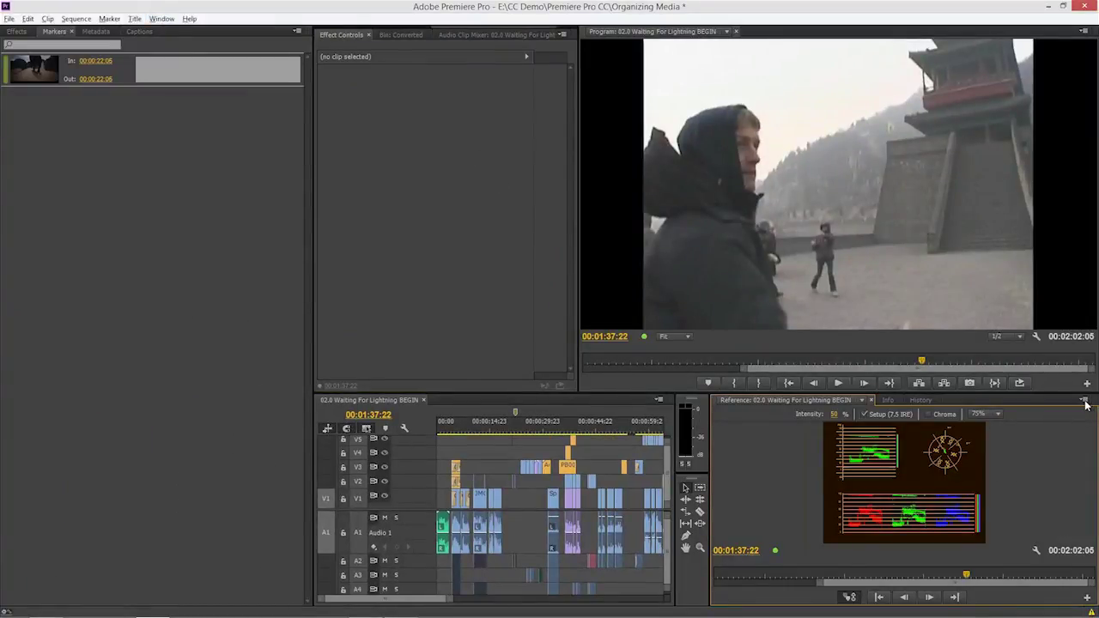
pyautogui.click(1084, 401)
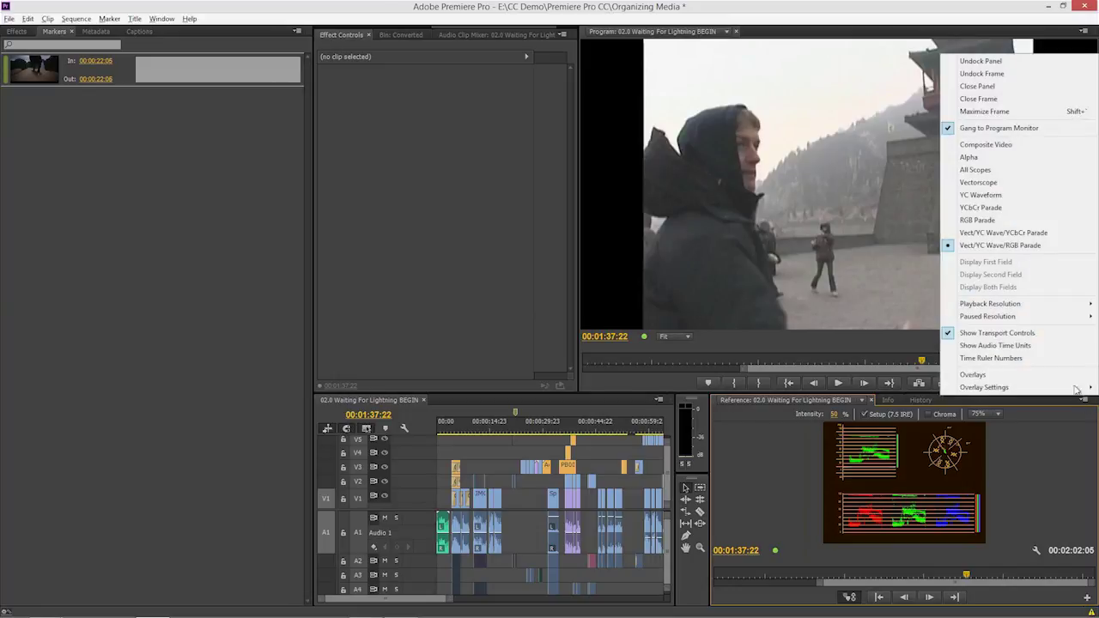
pyautogui.click(985, 145)
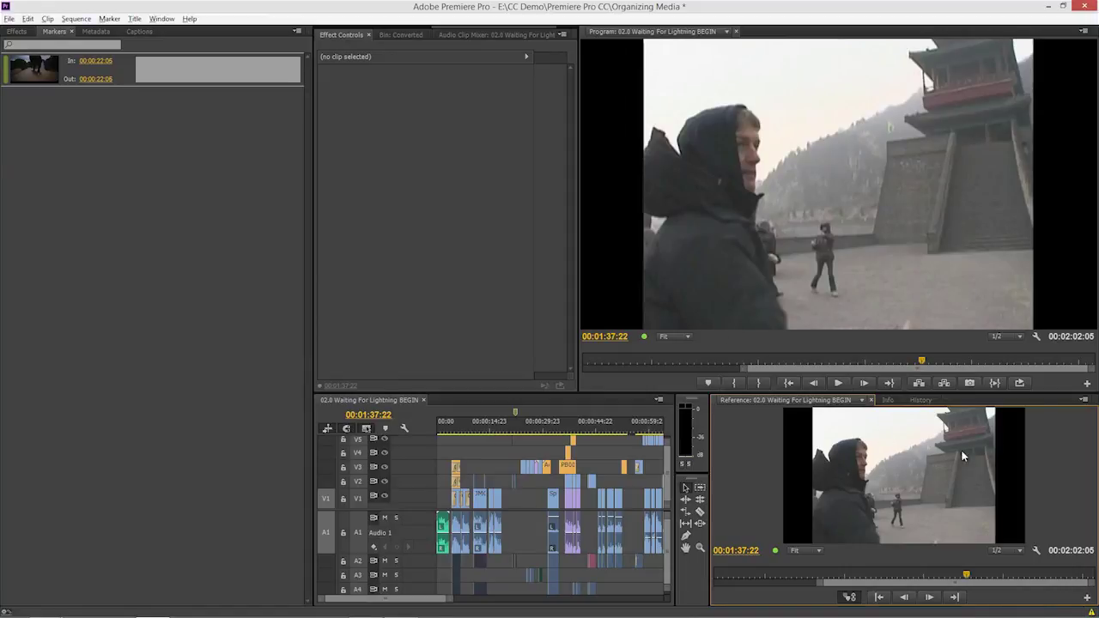
pyautogui.click(1083, 400)
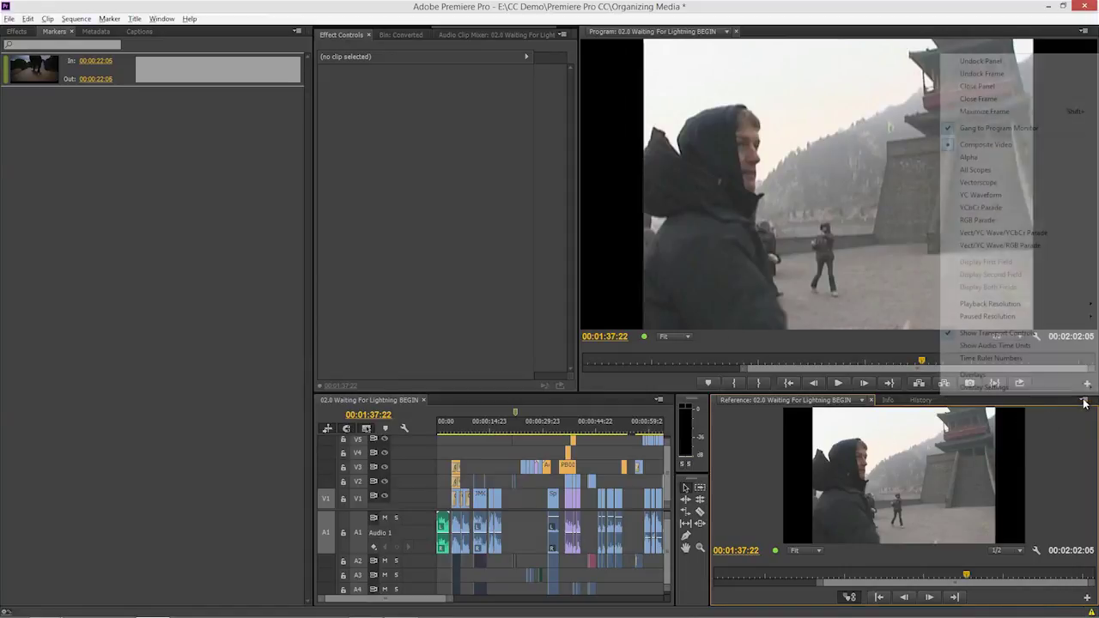
pyautogui.click(1043, 247)
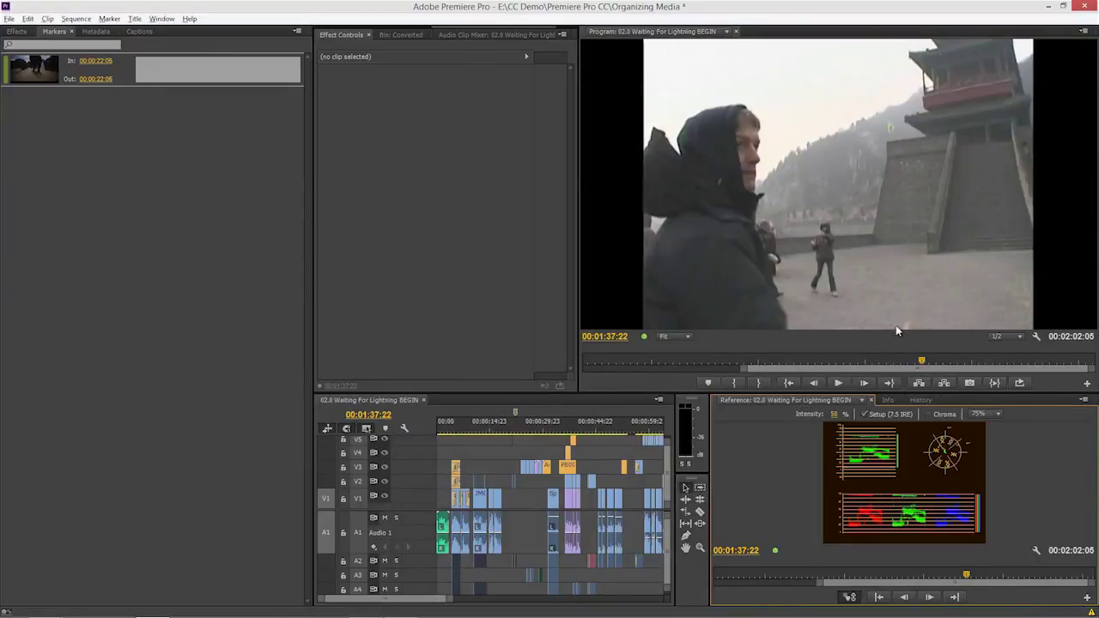
pyautogui.moveTo(850, 357); pyautogui.dragTo(877, 357)
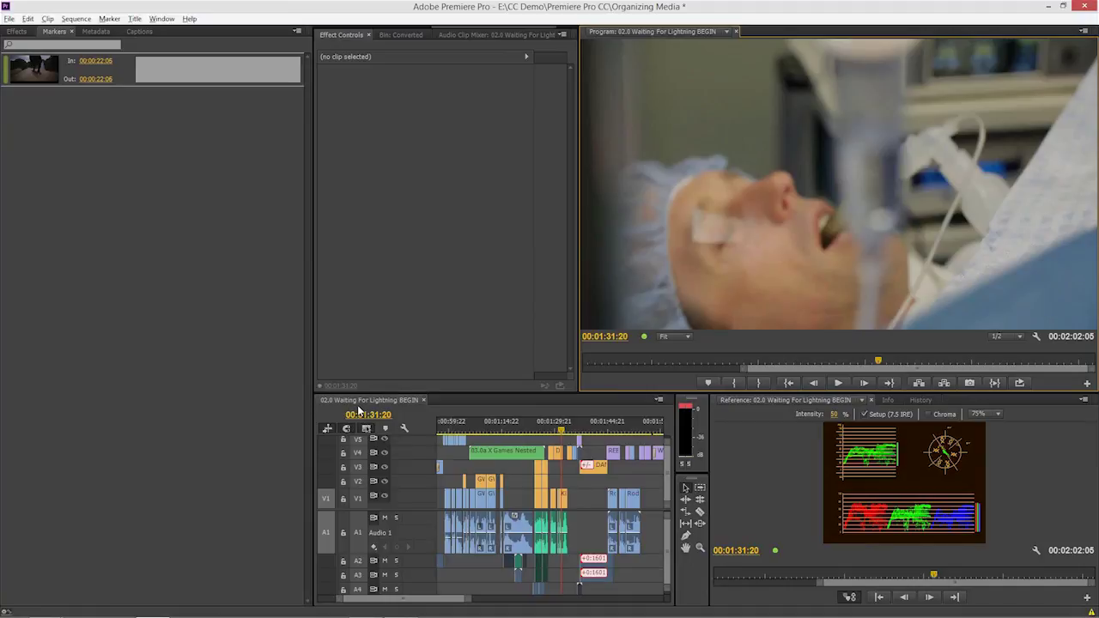
# Search effects for 'three' and drop Three-Way Color Corrector onto DSUR_A40_h264.mp4
pyautogui.click(17, 32)
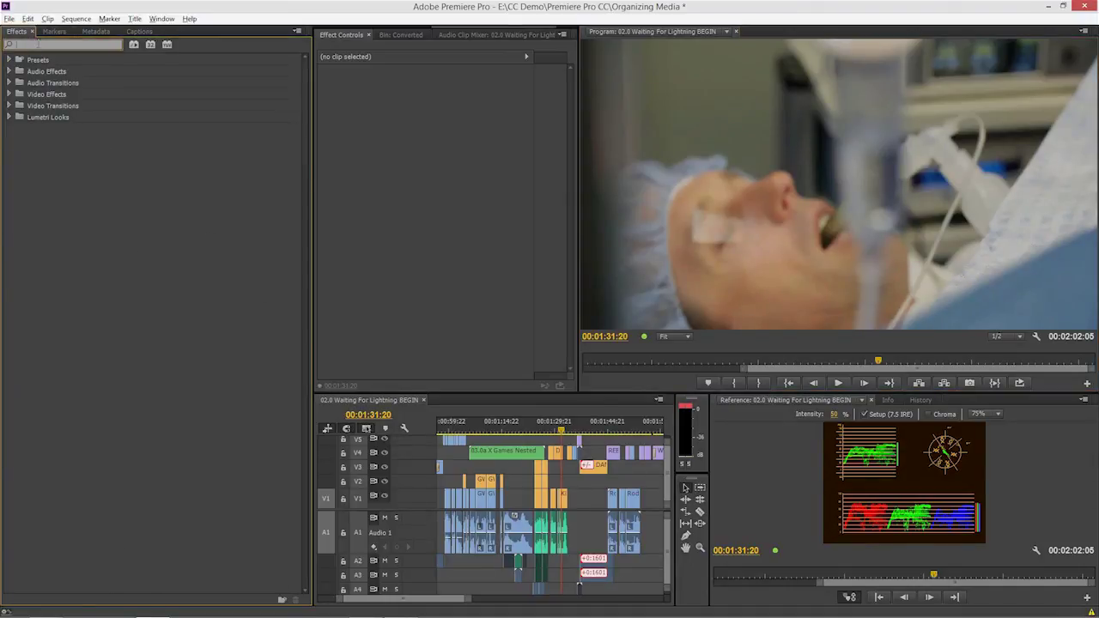
pyautogui.click(38, 44)
pyautogui.write('thi')
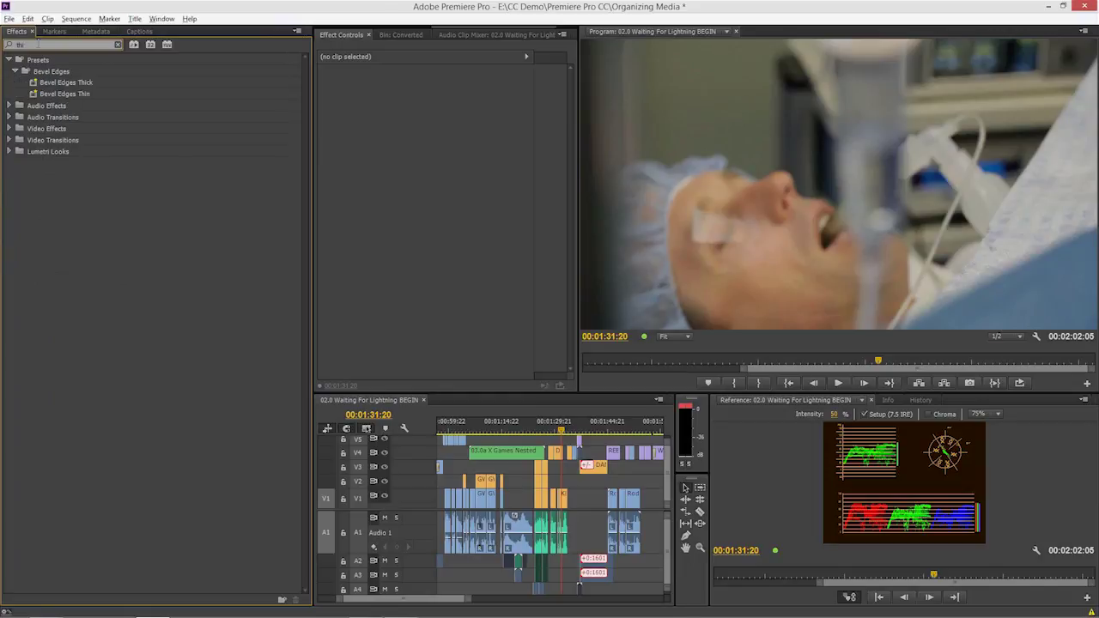
pyautogui.press('BackSpace')
pyautogui.write('ree')
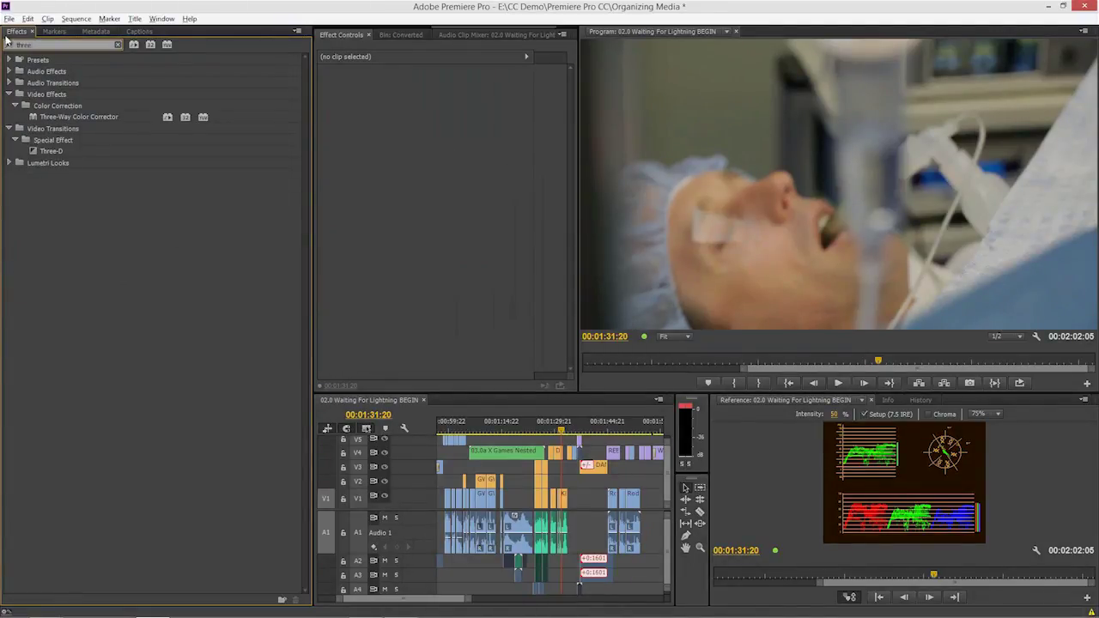
pyautogui.moveTo(36, 118); pyautogui.dragTo(563, 453)
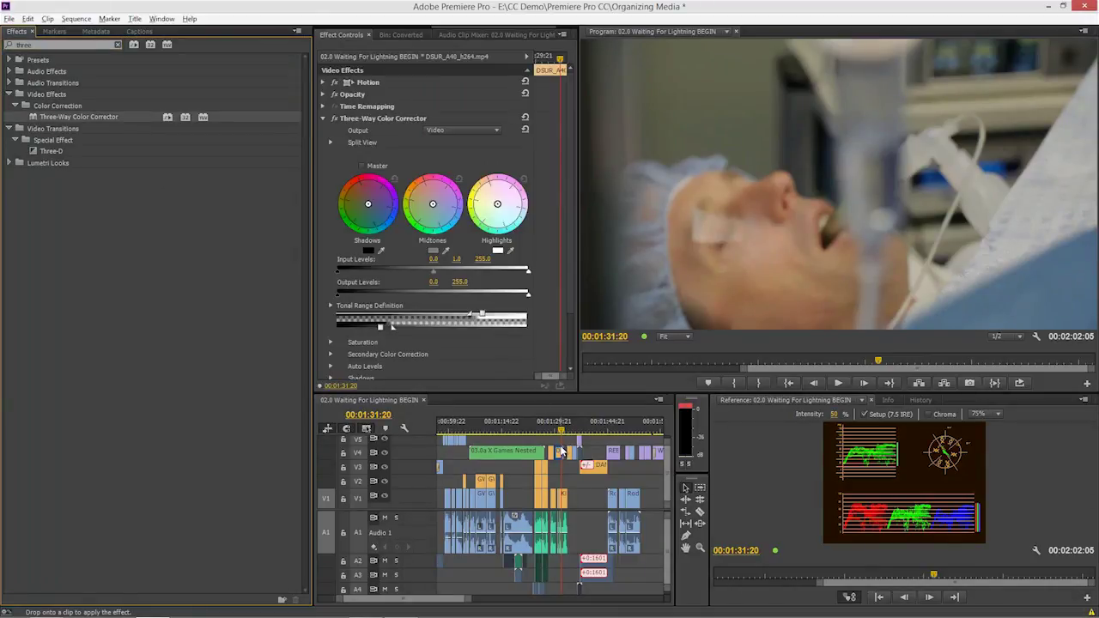